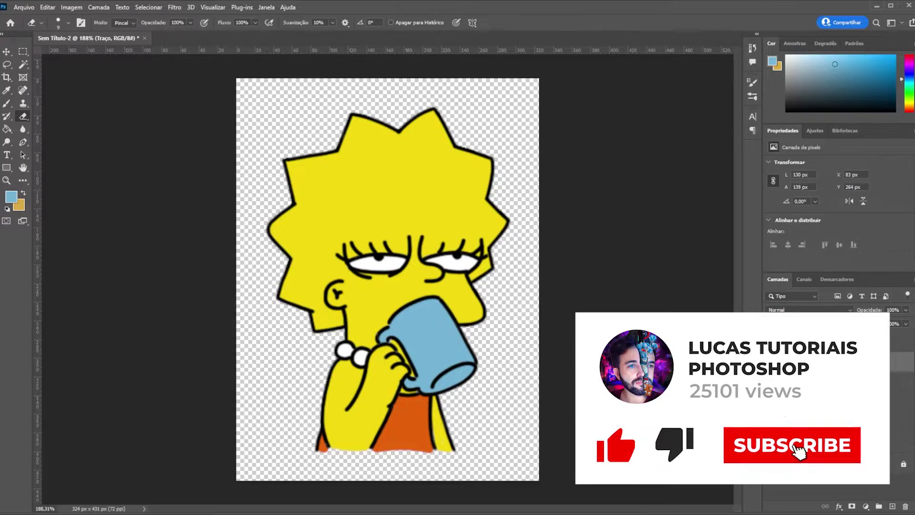
Select the Pele skin layer and add a new empty layer, Camada 2, directly above it
key("alt+bracketleft")
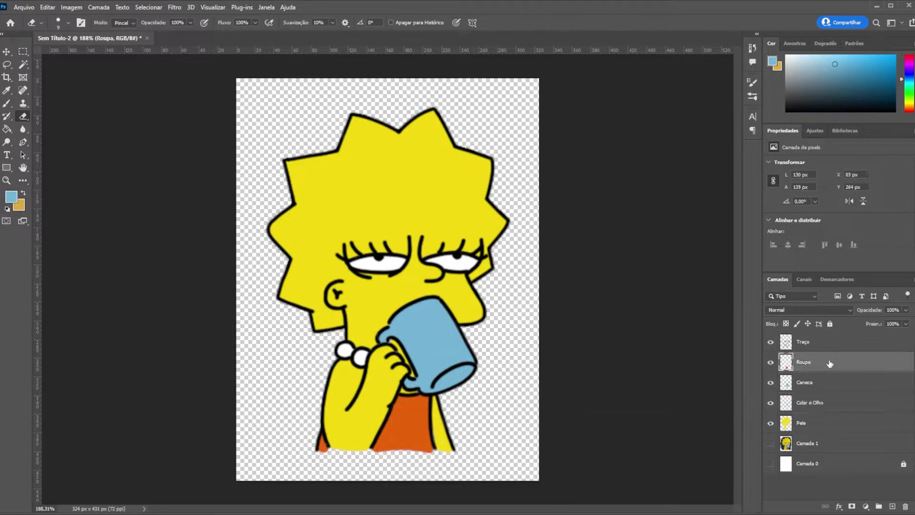
left_click(834, 385)
left_click(835, 403)
left_click(837, 423)
left_click(831, 366)
left_click(841, 429)
key("ctrl+shift+alt+n")
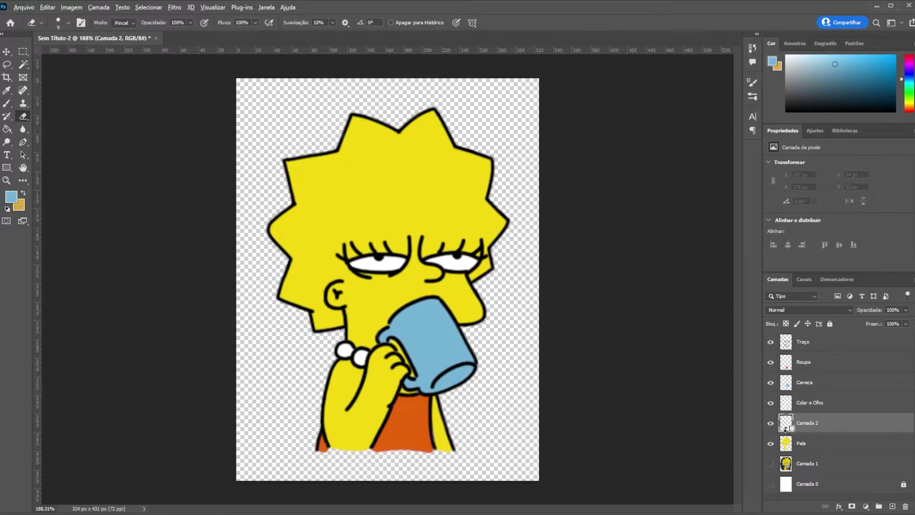
Clip Camada 2 to the Pele layer and rename it 'Sombra'
left_click_drag(790, 429, 790, 429)
left_click(789, 429, "alt")
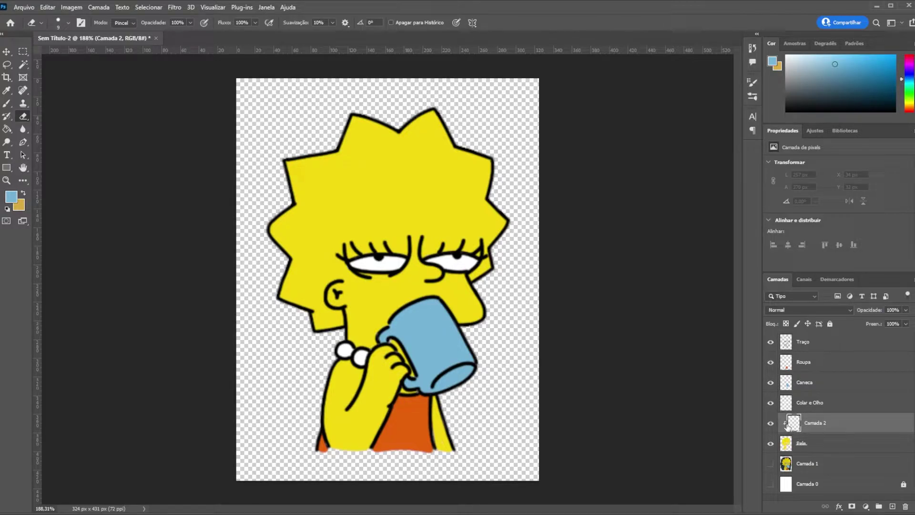
double_click(816, 423)
type("Sombra")
key("Return")
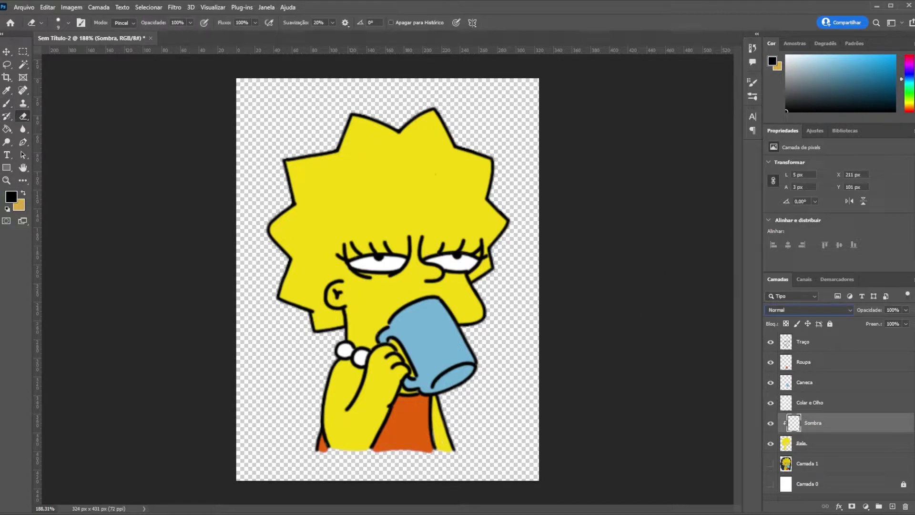
Paint a black test stroke on the forehead and set Sombra's blending to Sobrepor
left_click(11, 103)
left_click(11, 196)
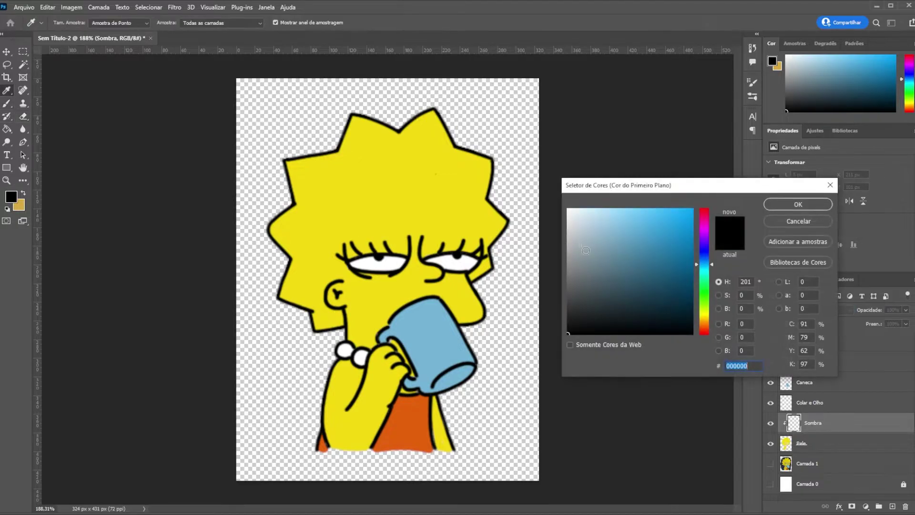
left_click(798, 204)
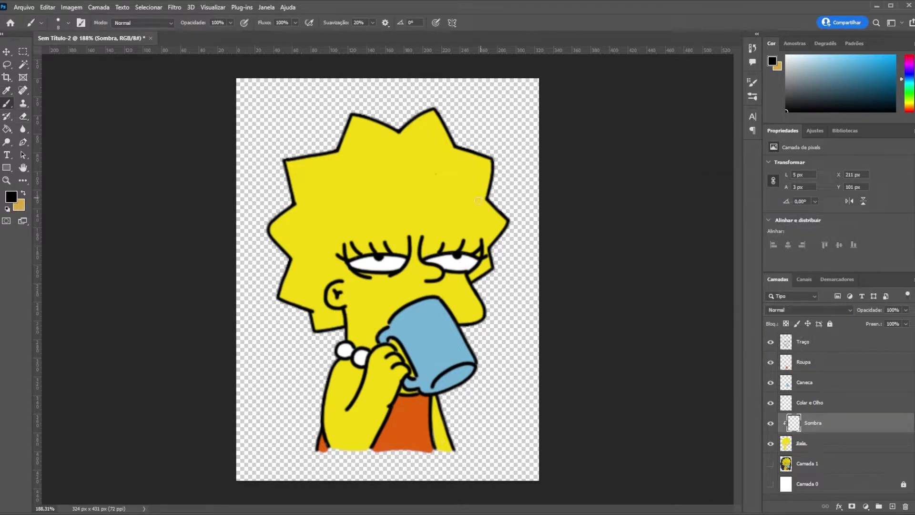
left_click_drag(432, 172, 365, 210)
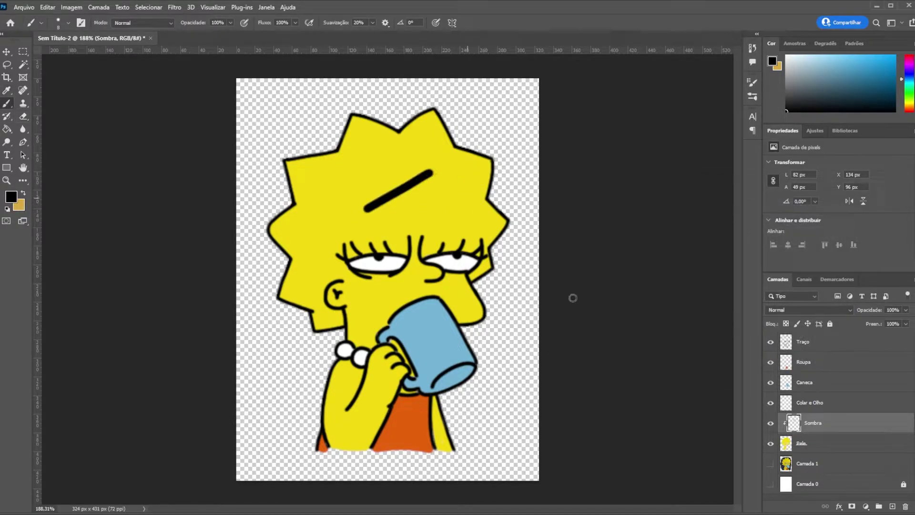
left_click(805, 309)
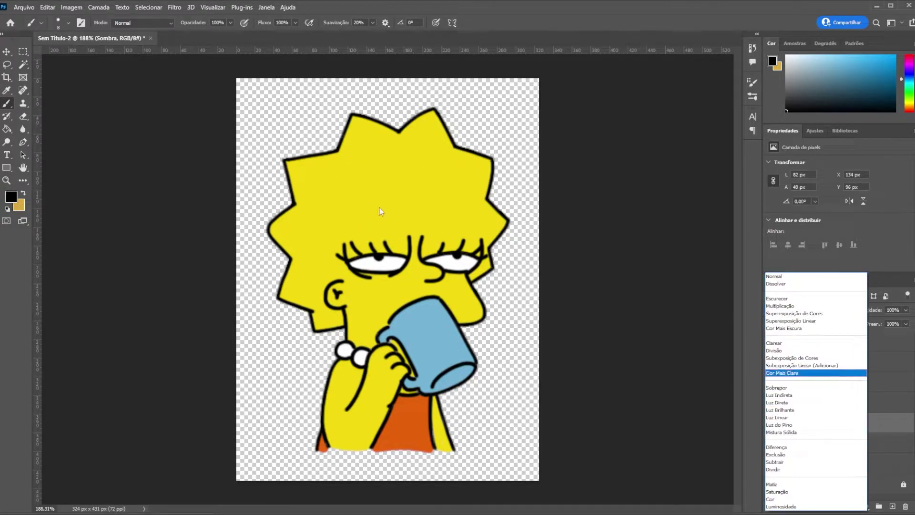
left_click(779, 388)
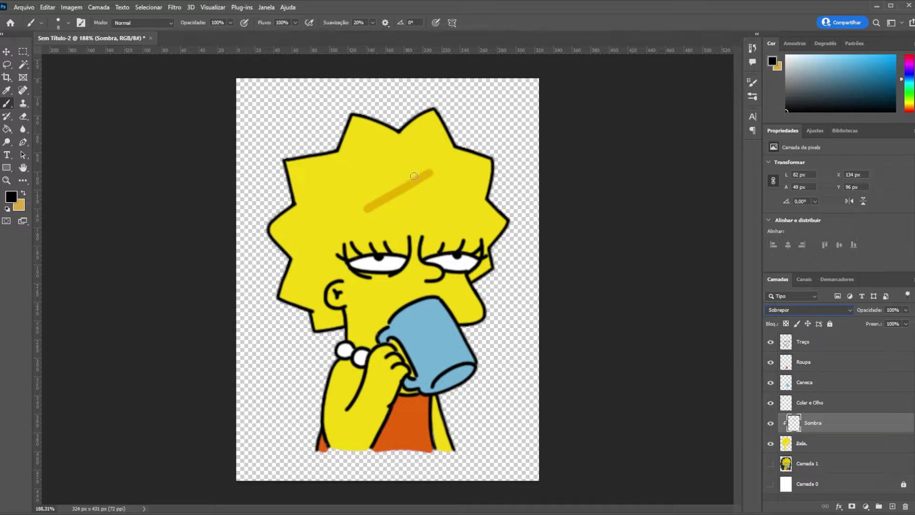
Erase the forehead test stroke and return to the brush
left_click(22, 116)
left_click_drag(429, 173, 367, 209)
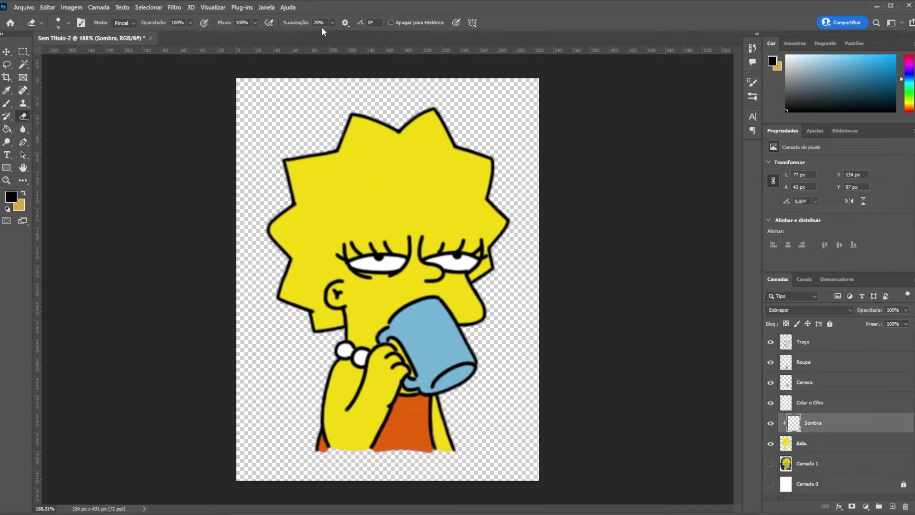
left_click(333, 22)
key("b")
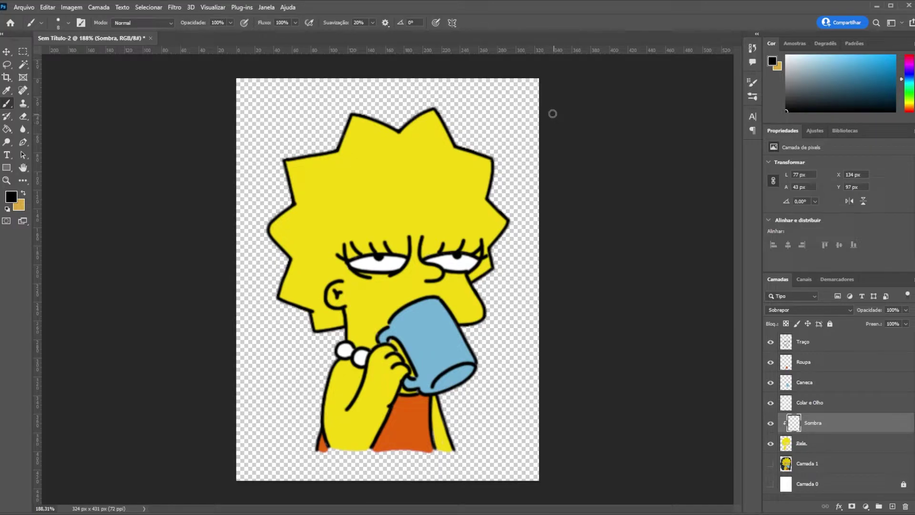
Add a new layer named 'Luz' above the Traço layer
left_click(836, 347)
left_click(893, 507)
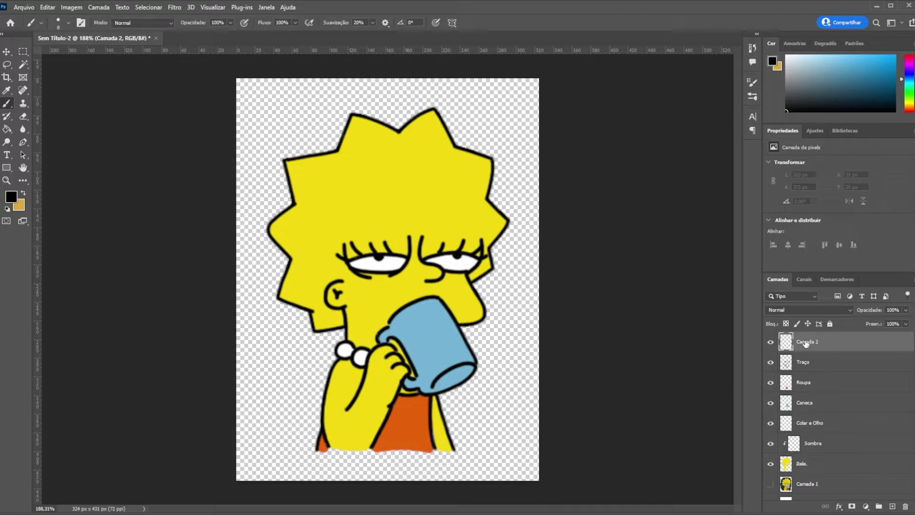
double_click(806, 341)
type("Luz")
key("Return")
Set the foreground colour to a bright cyan
left_click(11, 196)
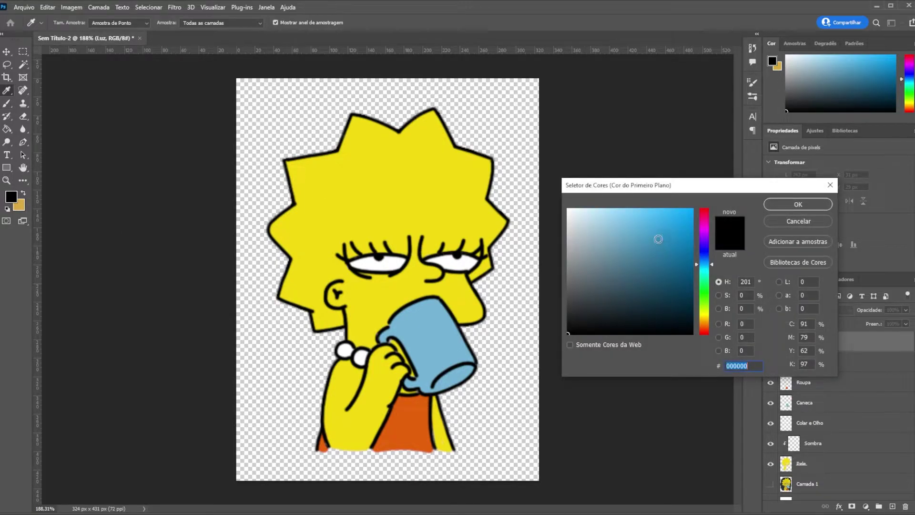
left_click(705, 317)
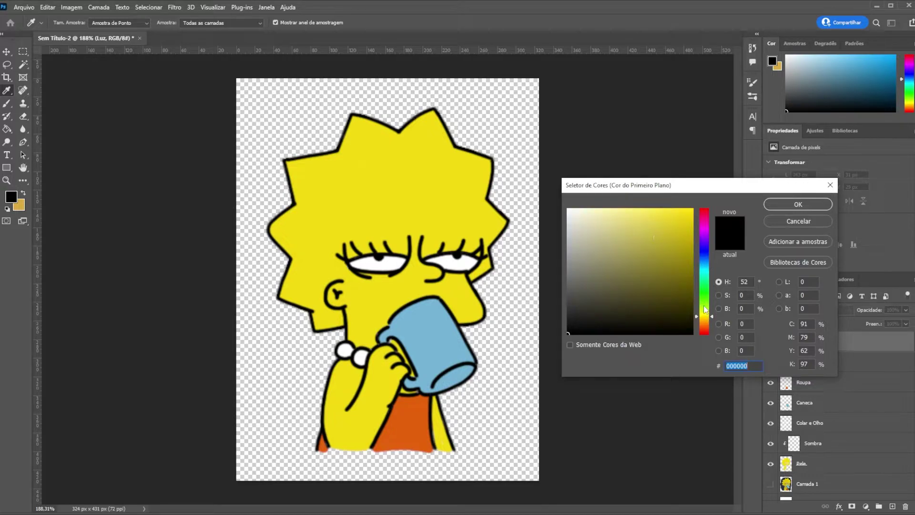
left_click_drag(705, 310, 706, 273)
left_click(662, 211)
left_click(798, 204)
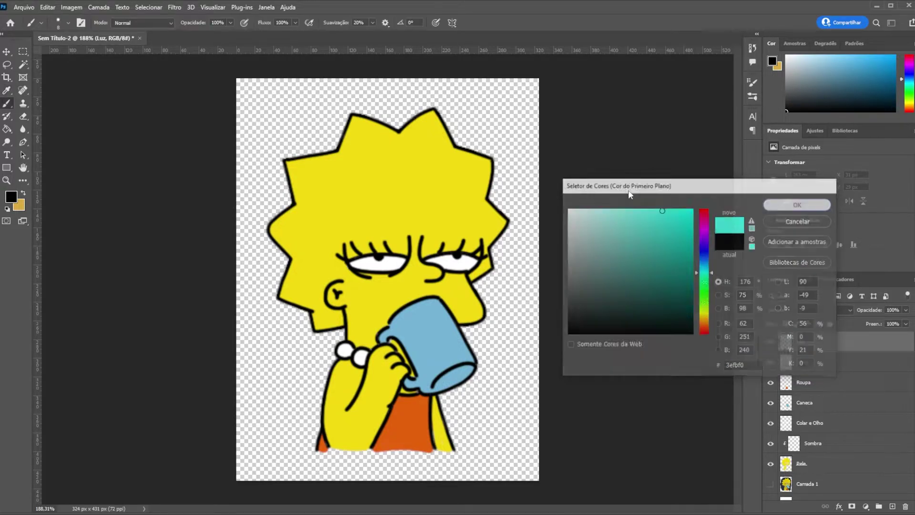
Draw two straight cyan lines, across the head and down the right side, at about half opacity
left_click_drag(535, 83, 238, 205)
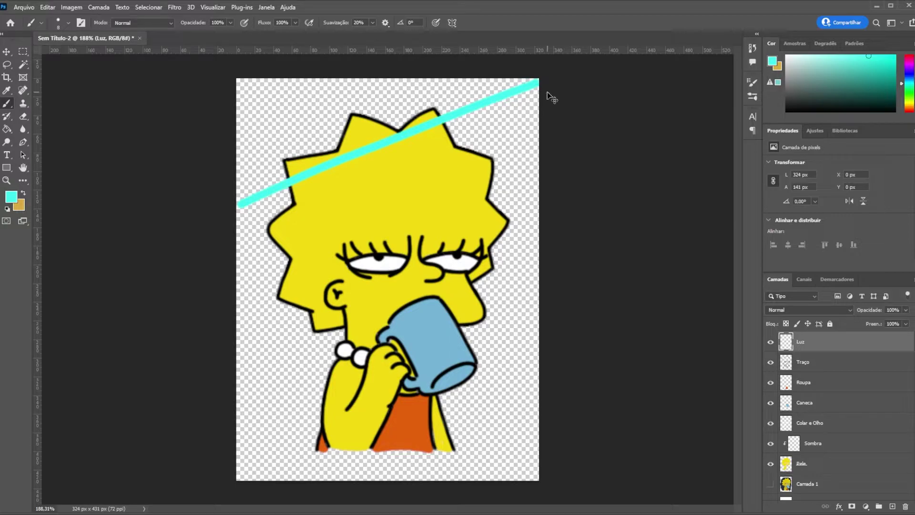
key("ctrl+z")
left_click_drag(532, 83, 262, 180)
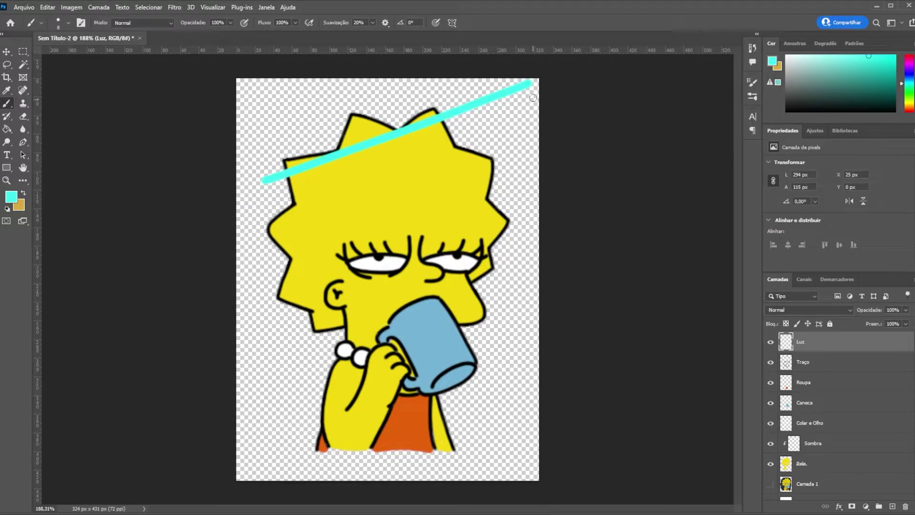
left_click_drag(531, 82, 470, 158)
key("ctrl+z")
left_click_drag(533, 83, 415, 460)
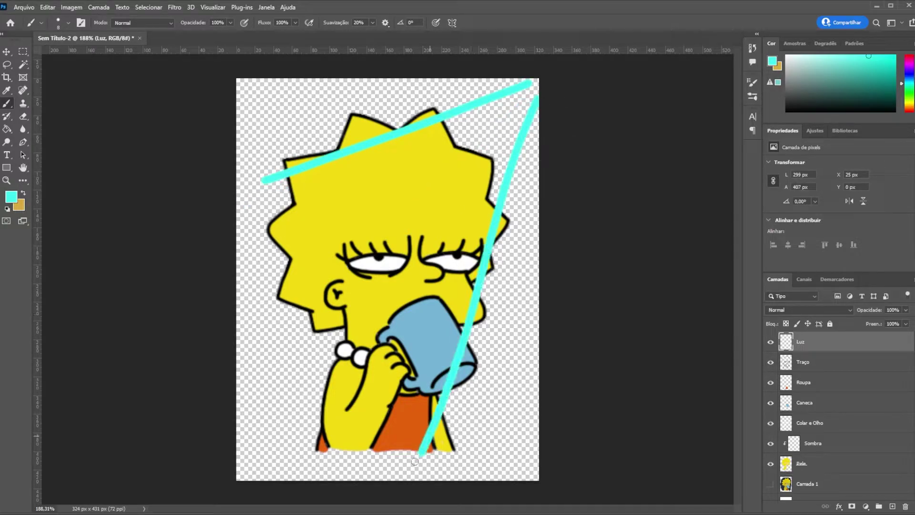
key("ctrl+z")
left_click_drag(534, 102, 422, 479)
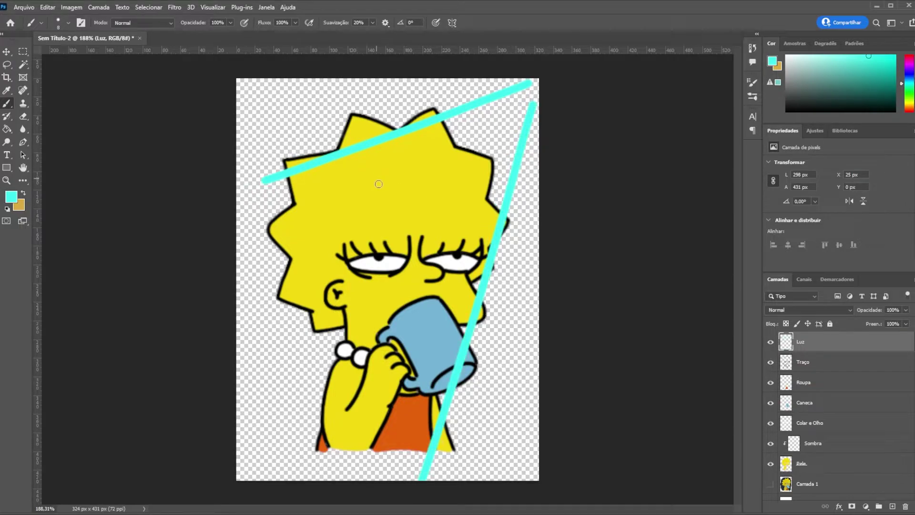
left_click_drag(906, 310, 883, 323)
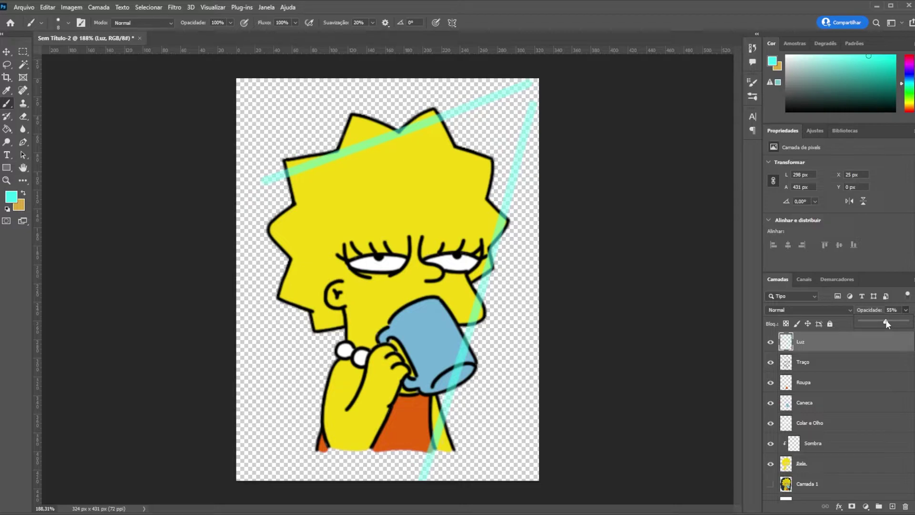
Make Sombra the working layer, set black as the foreground, and hide the Luz guide lines
left_click(771, 342)
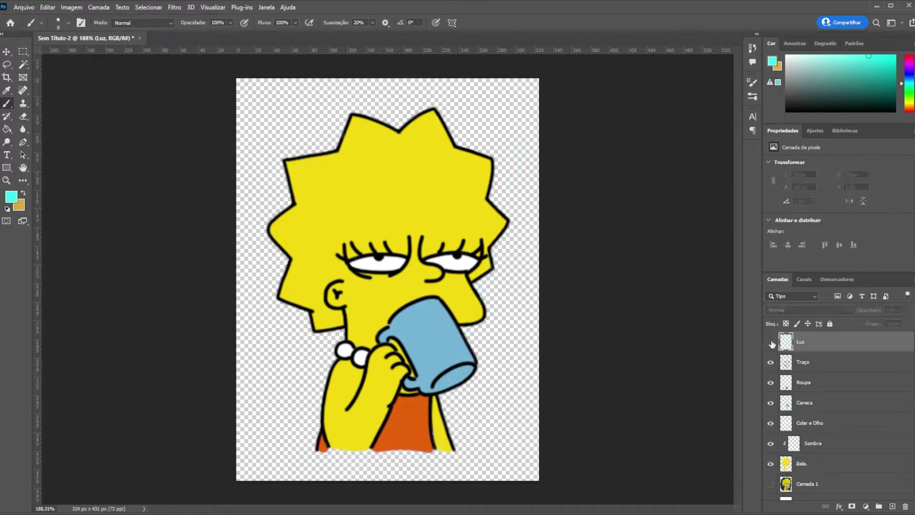
left_click(811, 446)
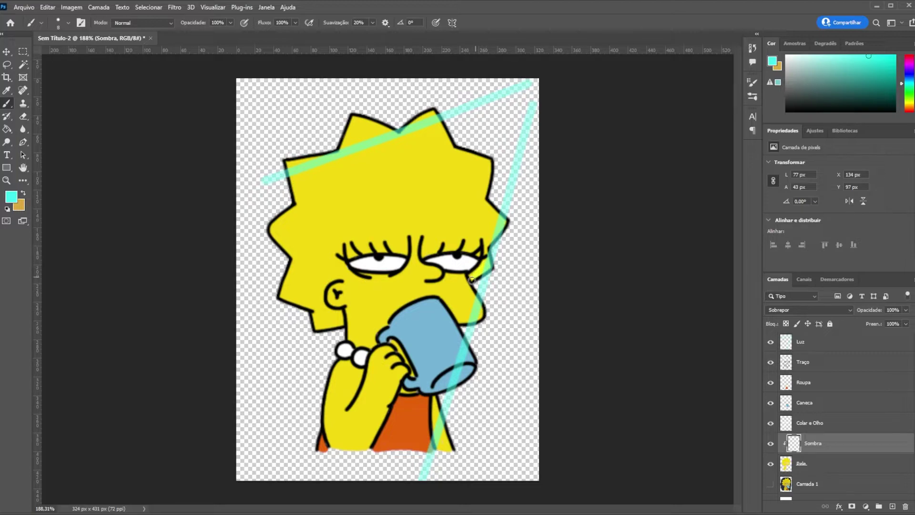
left_click(11, 196)
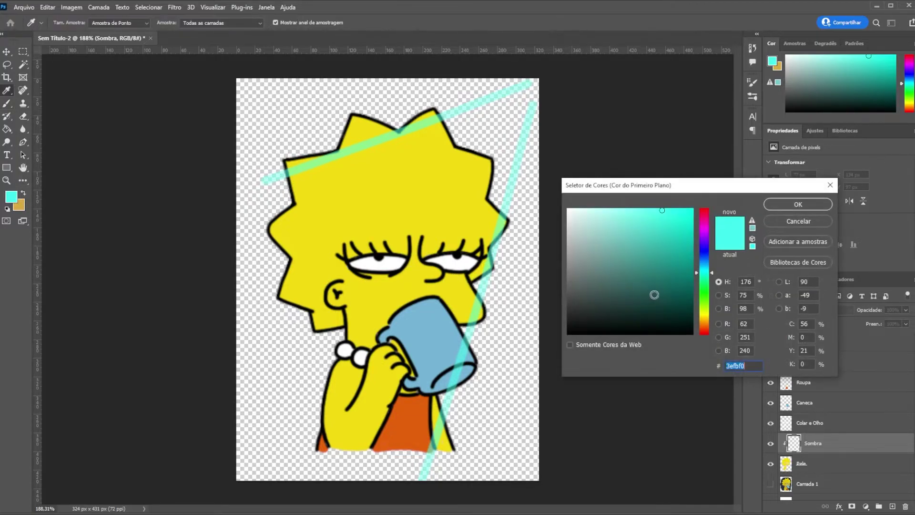
left_click(591, 324)
left_click(812, 204)
left_click(771, 342)
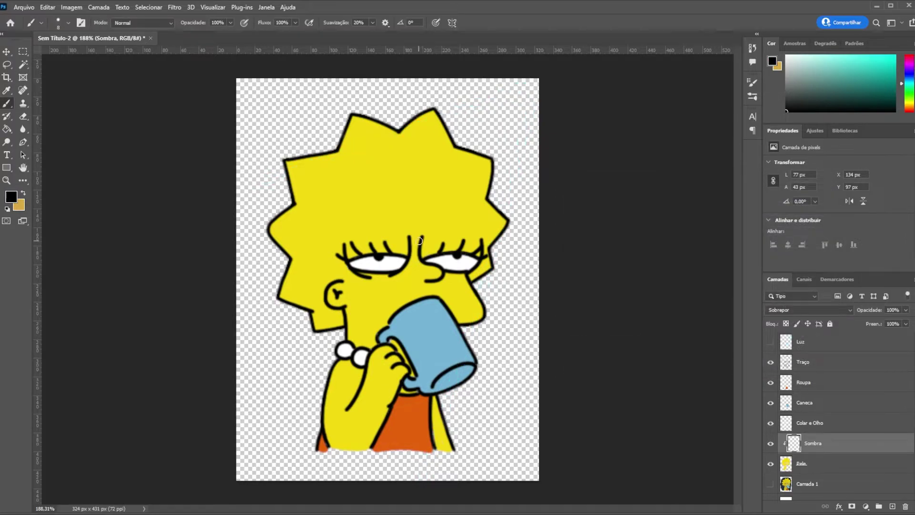
Paint black shadows under the eyes and nose, between the brows, and along the arm
left_click_drag(423, 286, 440, 284)
left_click_drag(343, 267, 396, 286)
left_click_drag(419, 236, 422, 257)
scroll(460, 294, "up", 3)
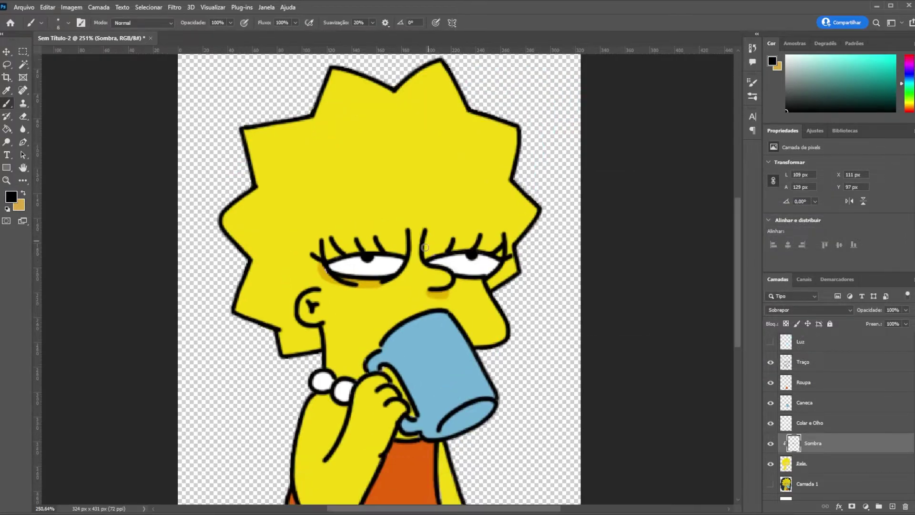
left_click_drag(458, 320, 486, 322)
left_click_drag(309, 368, 274, 388)
scroll(286, 378, "down", 1)
scroll(320, 387, "down", 5)
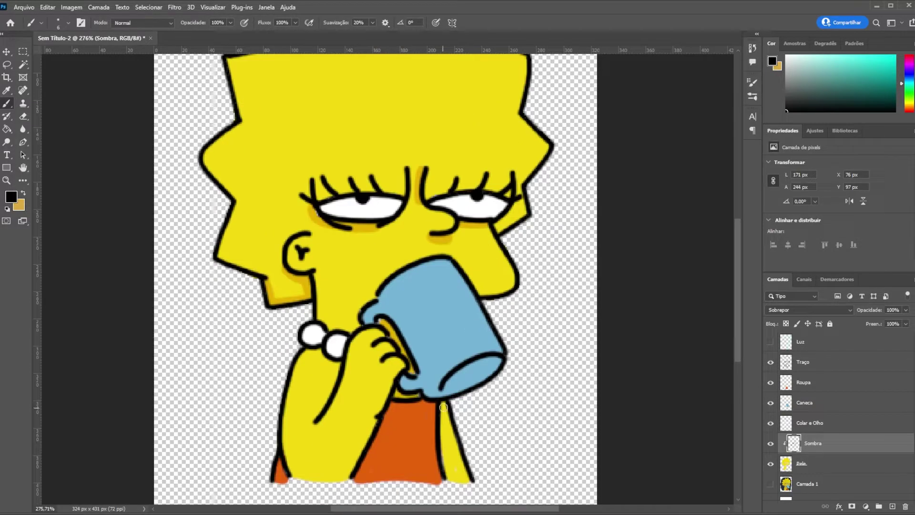
left_click_drag(452, 479, 441, 401)
left_click_drag(338, 367, 314, 419)
scroll(315, 419, "down", 2)
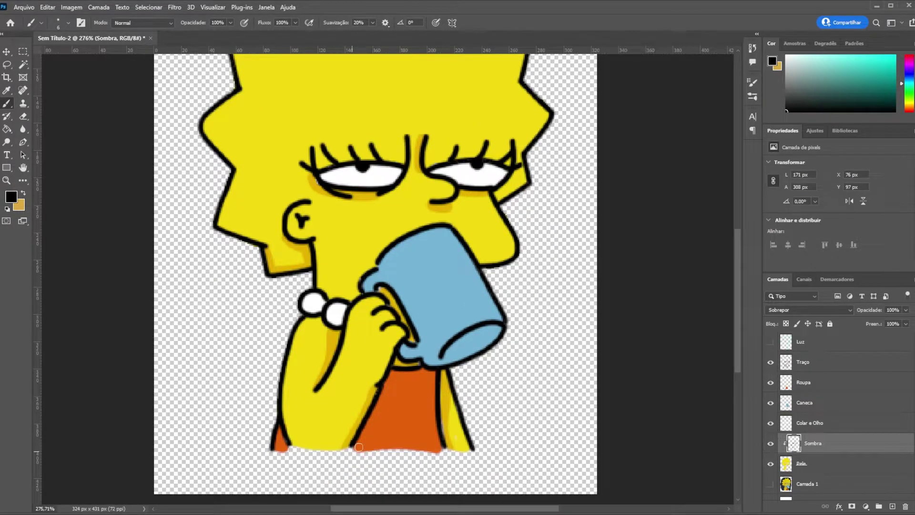
scroll(353, 329, "up", 1)
scroll(353, 329, "up", 2)
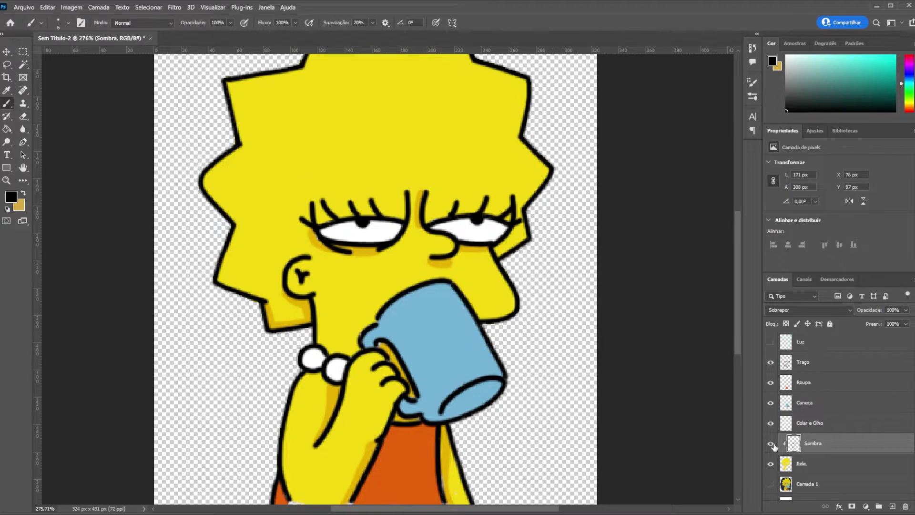
Toggle the skin shadow and Colar e Olho layers to compare, then resume painting on Sombra
left_click(771, 444)
left_click(771, 444)
scroll(368, 315, "up", 2)
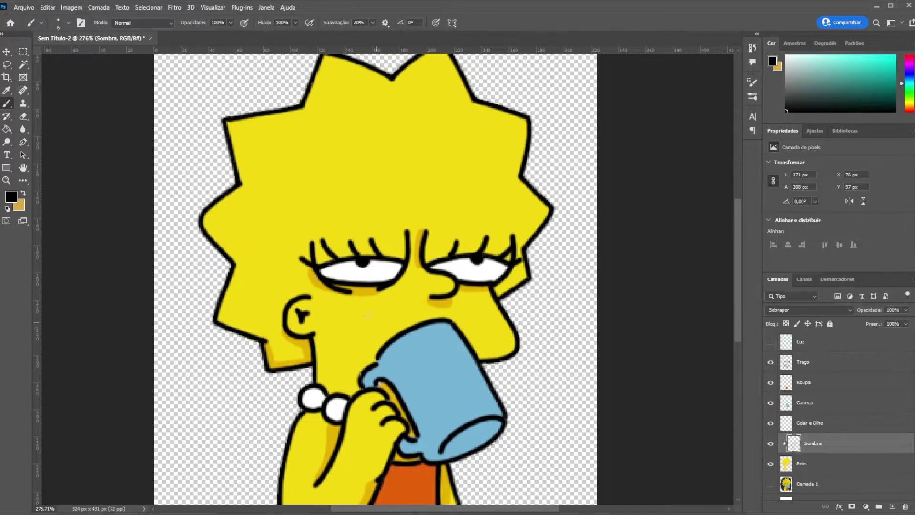
left_click(771, 423)
left_click(784, 423)
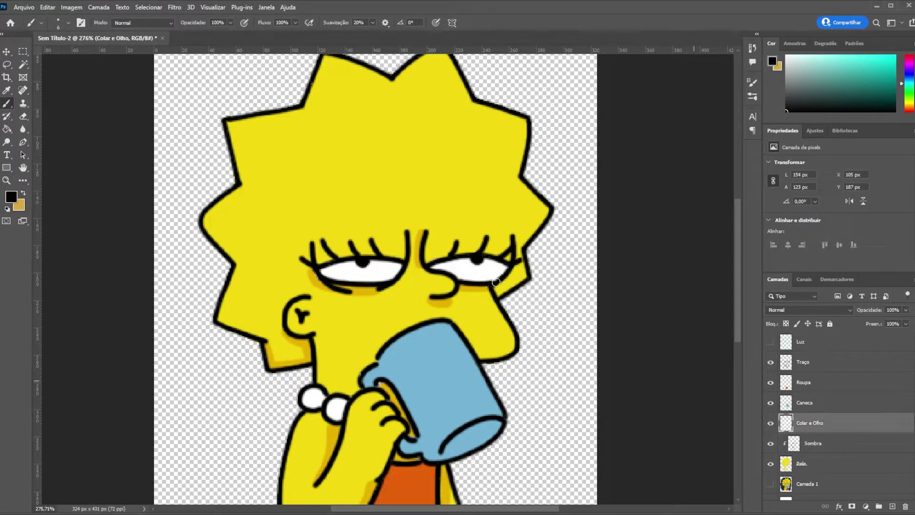
left_click(23, 116)
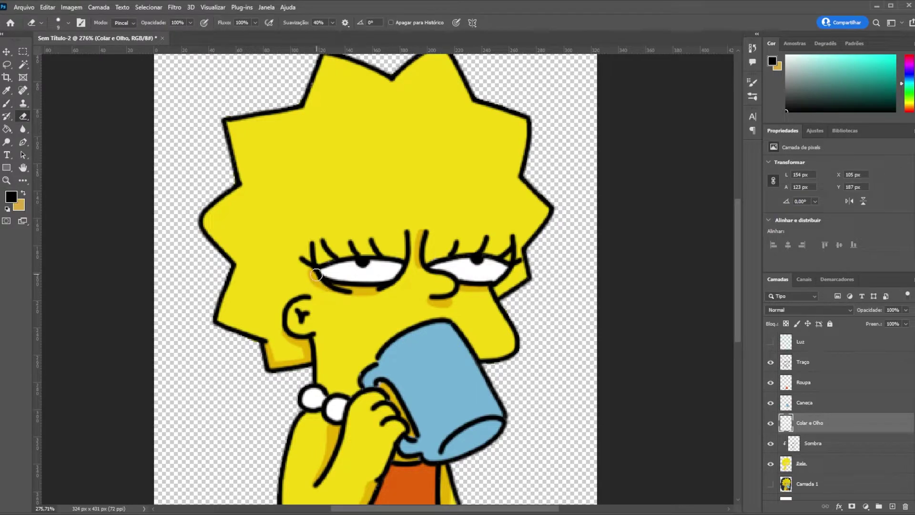
left_click(795, 443)
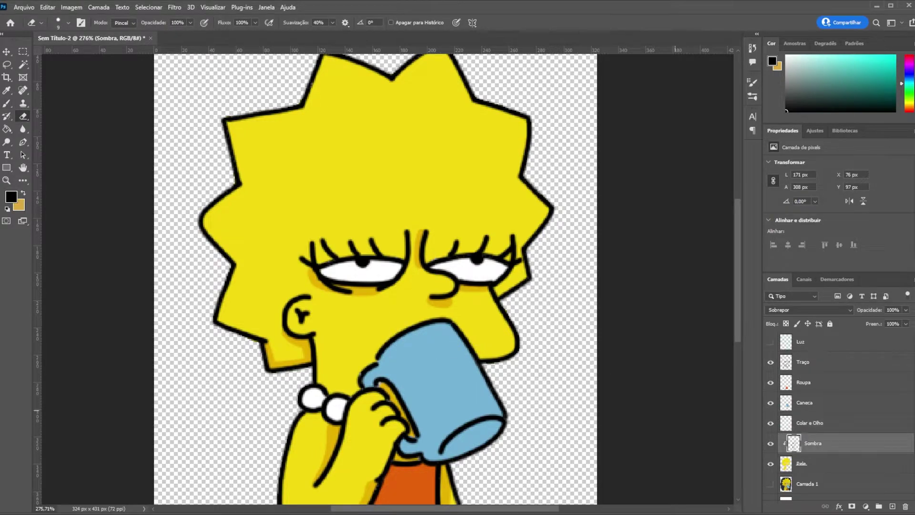
scroll(314, 250, "down", 2)
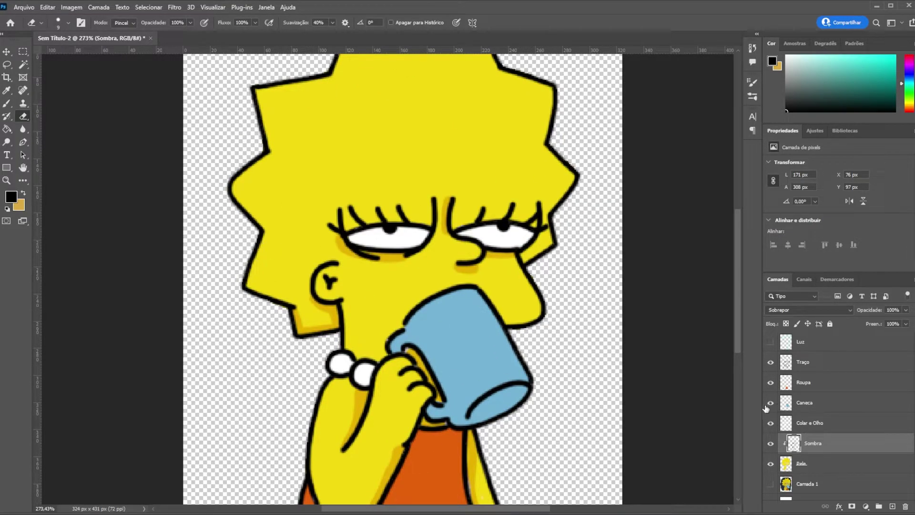
key("b")
Paint shadow along Lisa's left outline and the upper-left hair edge
left_click_drag(260, 258, 239, 194)
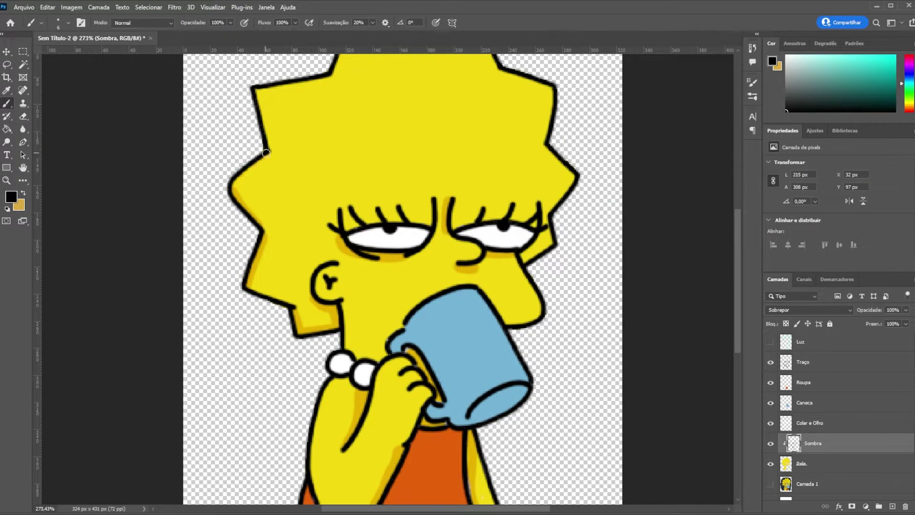
scroll(257, 157, "up", 2)
left_click_drag(313, 135, 355, 84)
scroll(353, 239, "up", 3)
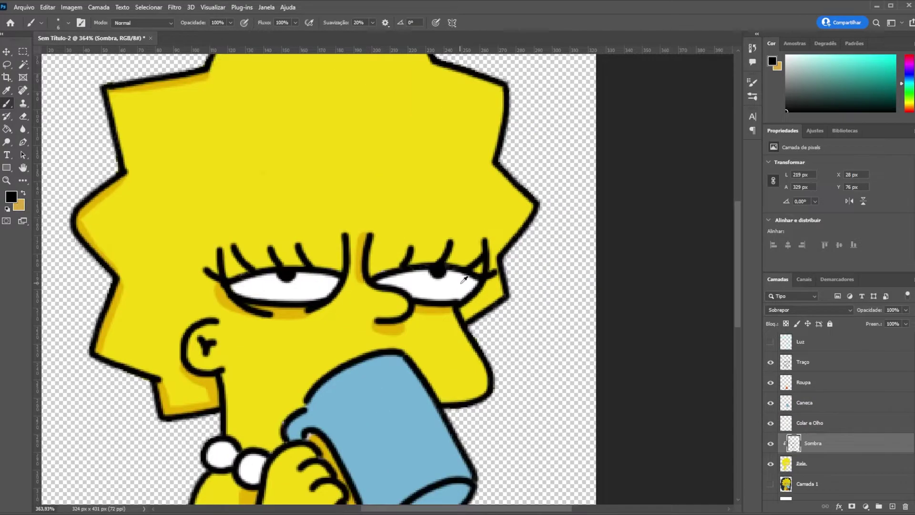
scroll(464, 229, "down", 1)
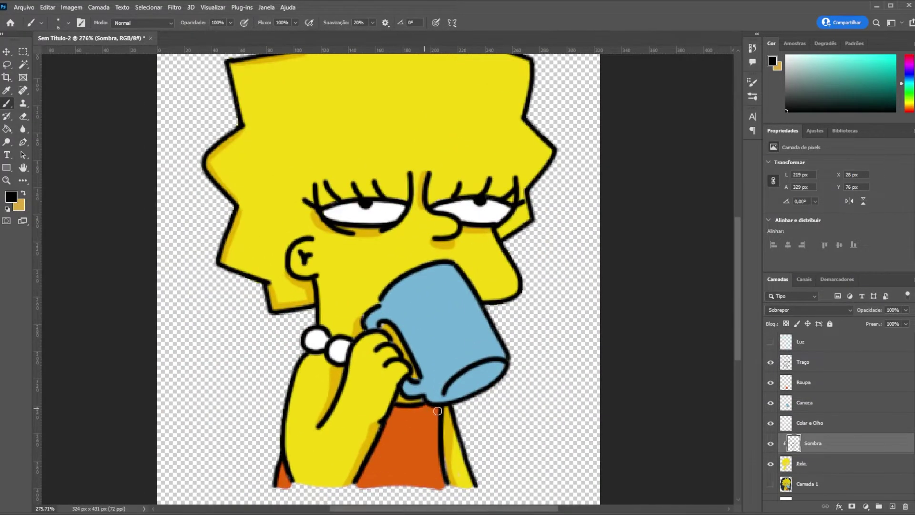
left_click(815, 382)
key("alt+comma")
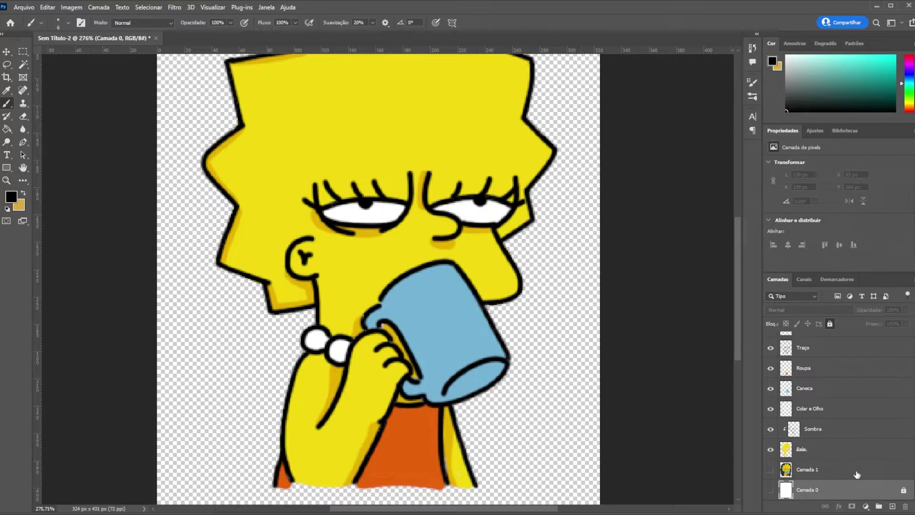
Add a new layer named 'Sombra' above Roupa, clipped to the dress
left_click(818, 373)
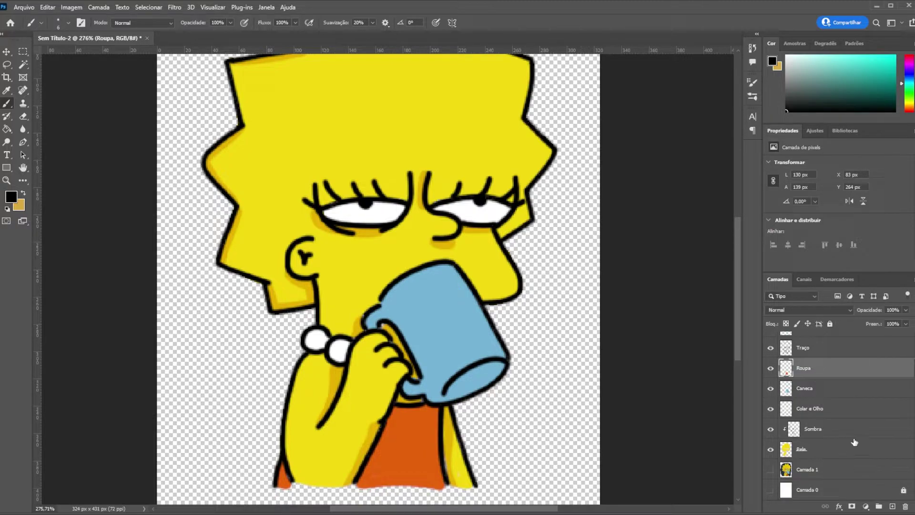
left_click(892, 507)
double_click(809, 367)
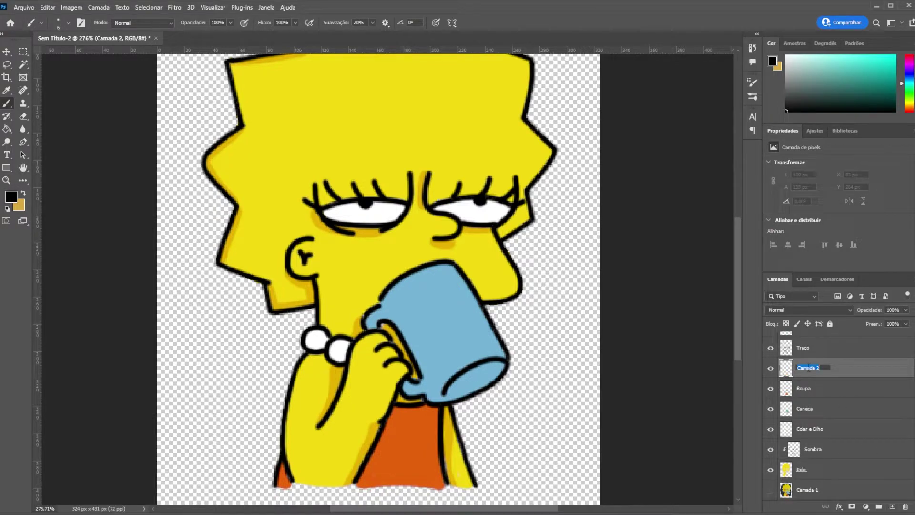
type("Sombra")
key("Return")
left_click(789, 377, "alt")
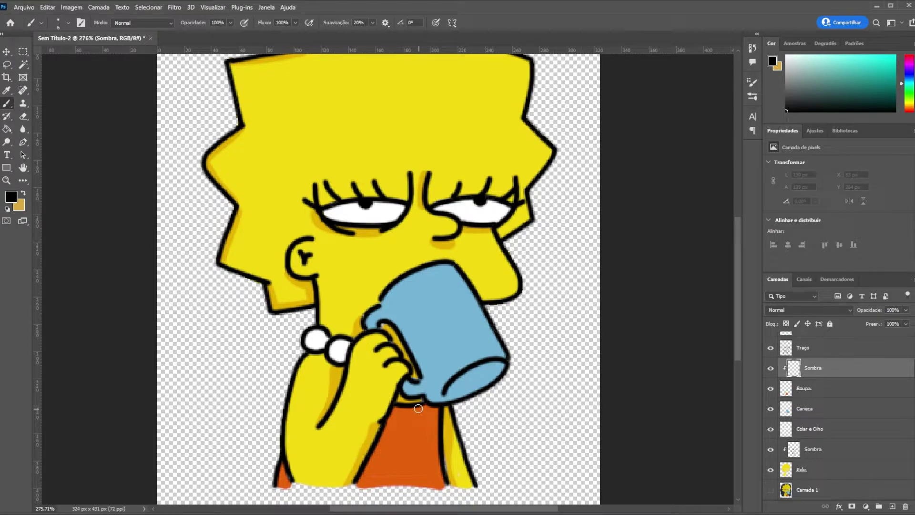
Paint shadow at the top of the dress and set the layer's blending to Luz Indireta
left_click_drag(416, 408, 443, 416)
left_click(808, 311)
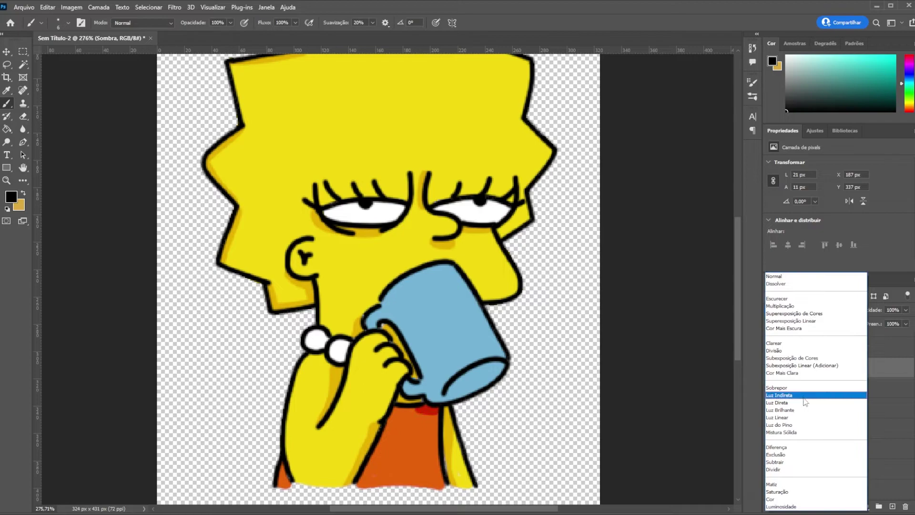
left_click(791, 385)
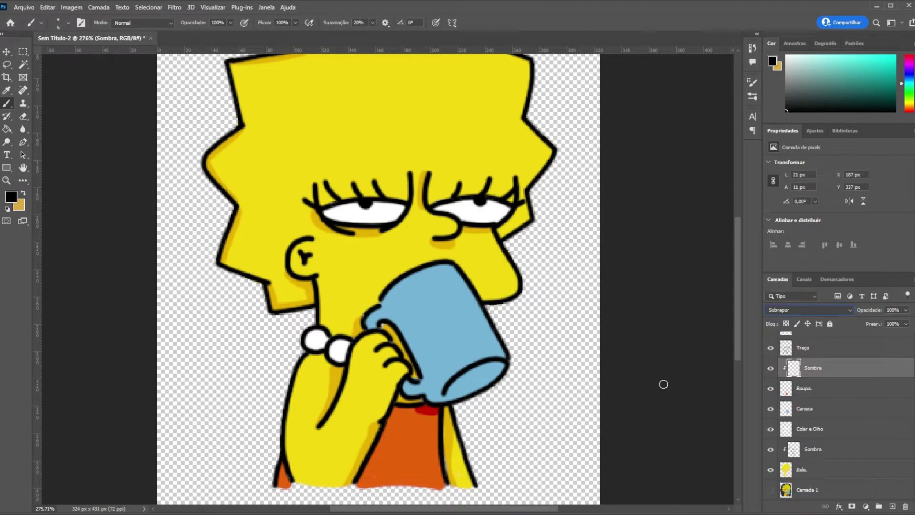
left_click(813, 310)
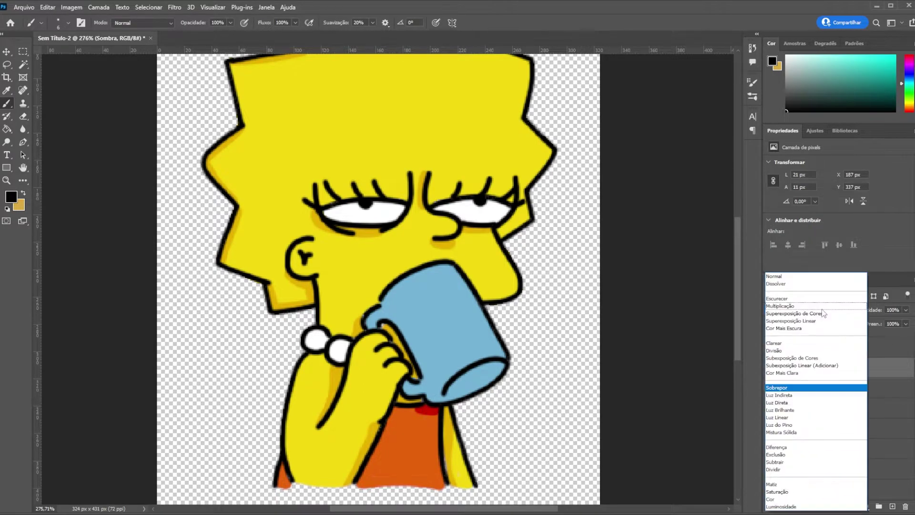
left_click(796, 395)
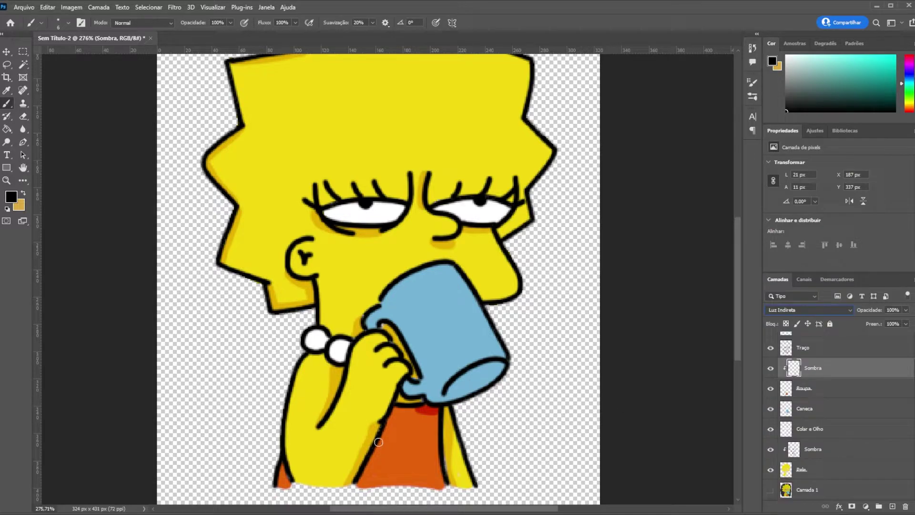
Paint shadow down the dress's right edge
left_click(23, 116)
key("b")
mouse_move(434, 411)
left_mouse_down()
mouse_move(441, 489)
mouse_move(397, 459)
left_mouse_up()
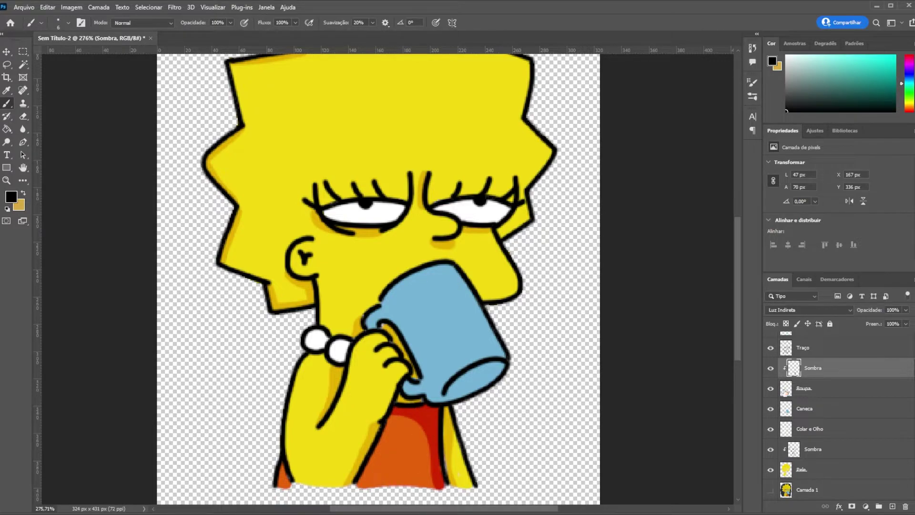
scroll(437, 267, "down", 2)
left_click(882, 409)
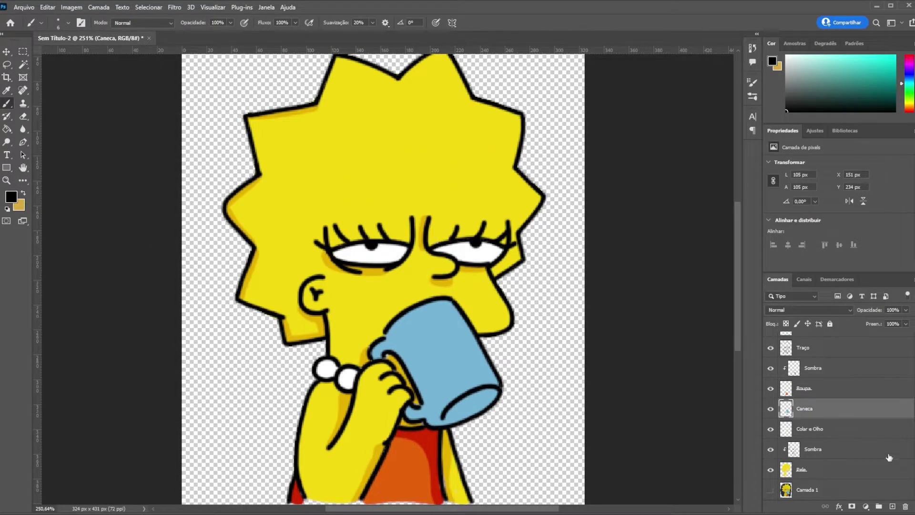
Add a new layer named 'Sombra' clipped to the Caneca mug layer
left_click(892, 506)
double_click(806, 409)
type("Sombra")
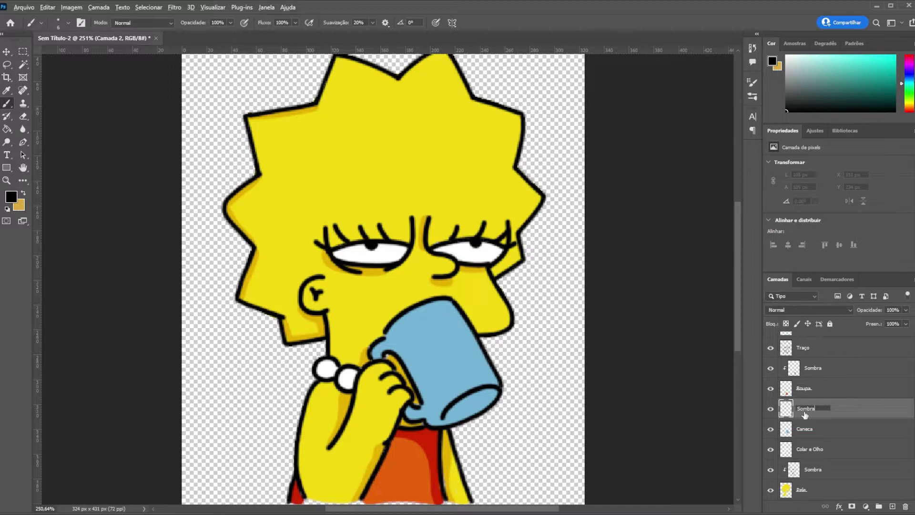
key("Return")
left_click(791, 418, "alt")
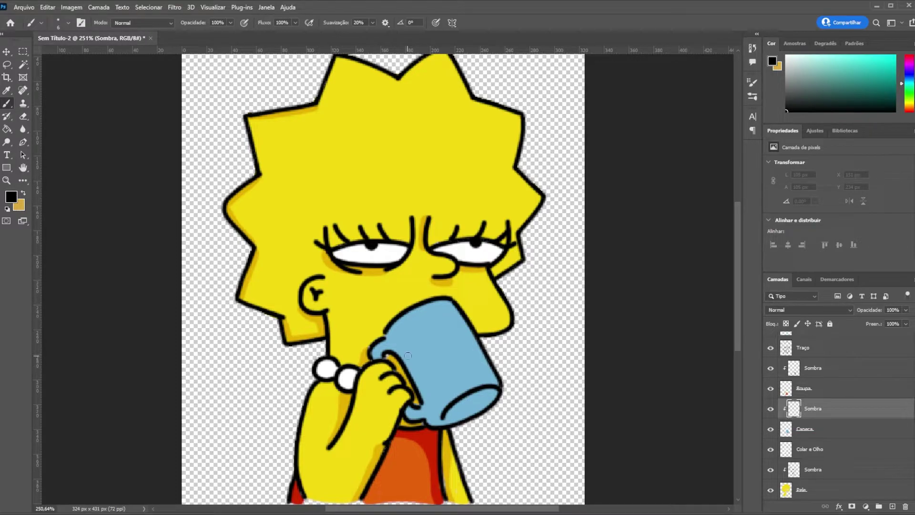
Set the mug shadow layer to Luz Indireta and shade the mug's bottom rim darker blue
left_click(809, 310)
left_click(801, 391)
mouse_move(451, 413)
left_mouse_down()
mouse_move(493, 391)
mouse_move(420, 422)
left_mouse_up()
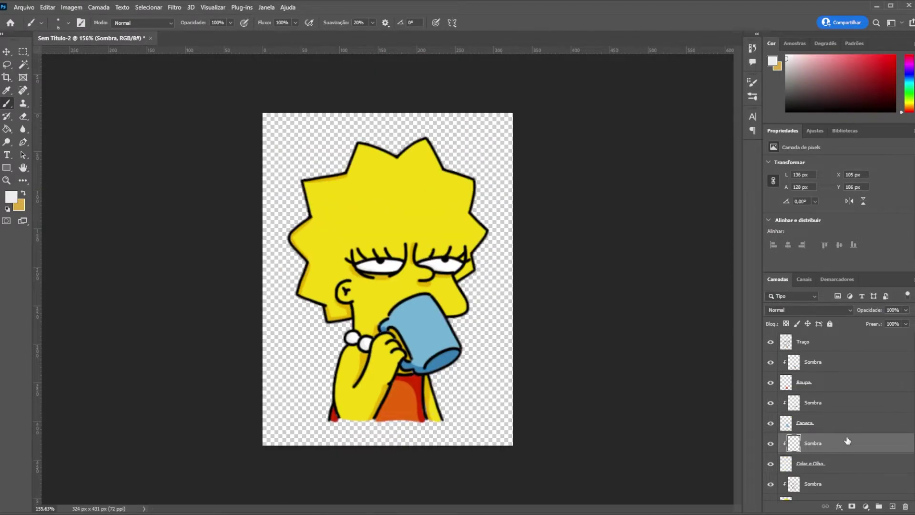
left_click(844, 363)
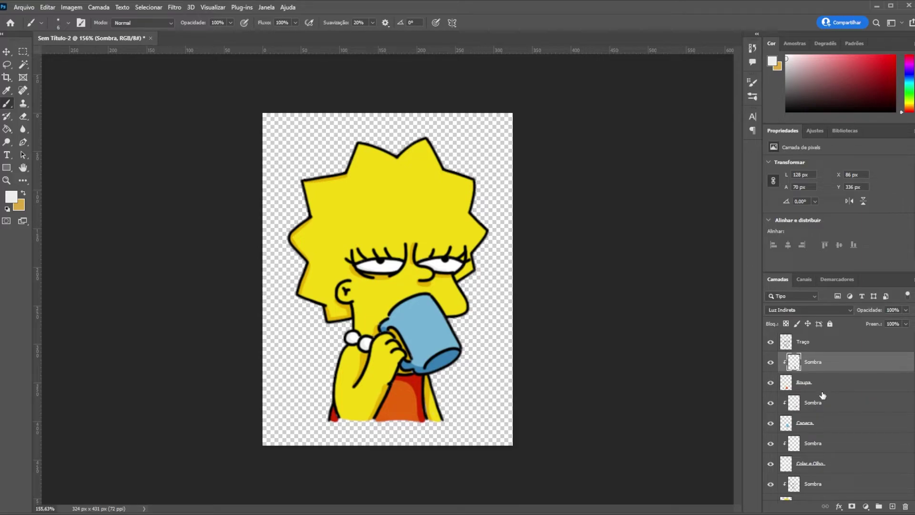
key("alt+bracketleft")
key("alt+bracketleft")
key("alt+bracketleft")
Add a new highlight layer named 'Luz'
left_click(836, 358)
left_click(893, 506)
double_click(806, 364)
type("Luz")
key("Return")
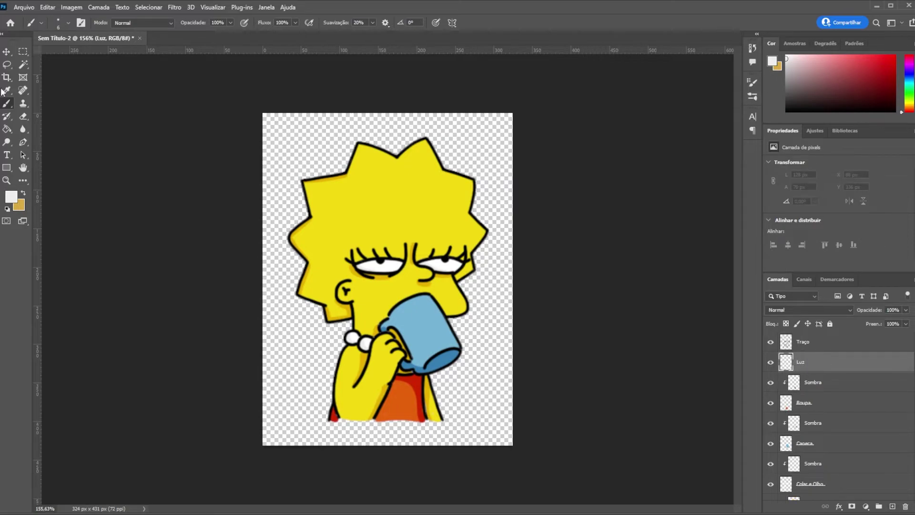
Try and undo a white dot on the hair, then set Luz opacity to 90%
left_click_drag(459, 182, 464, 188)
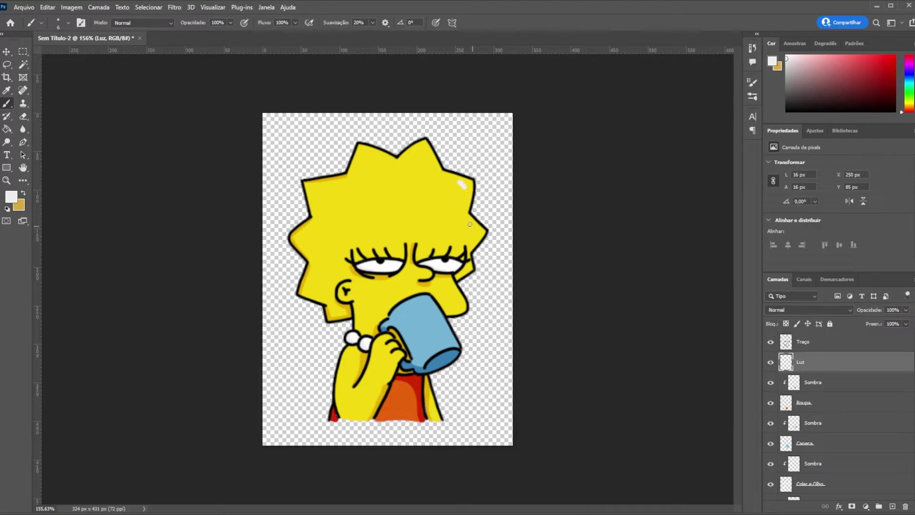
key("ctrl+z")
left_click(906, 310)
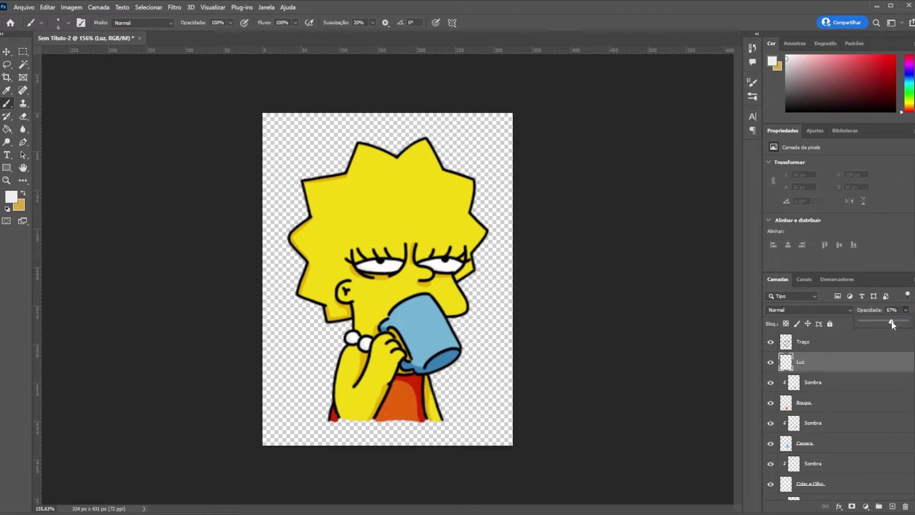
left_click_drag(893, 321, 875, 320)
type("90")
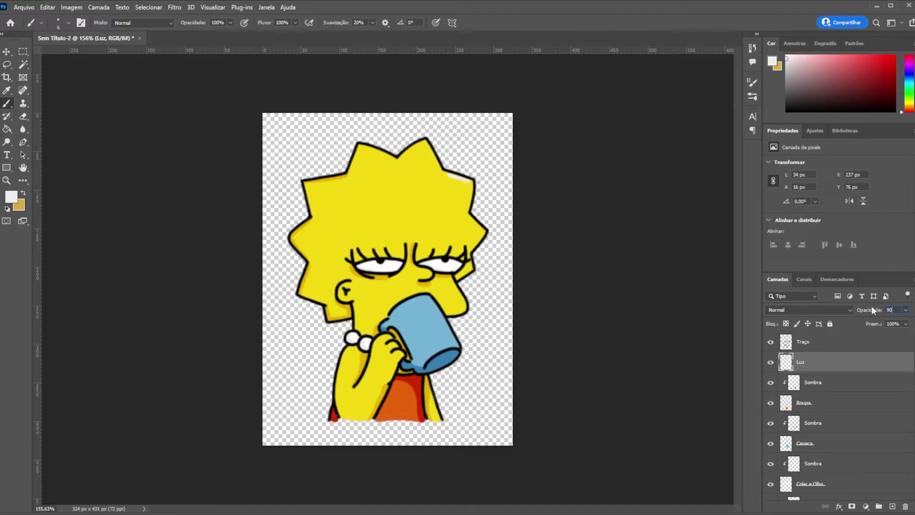
key("Return")
Paint white highlights along the hair edges on the Luz layer
key("b")
left_click_drag(446, 171, 472, 180)
left_click_drag(427, 141, 445, 167)
left_click_drag(361, 144, 396, 157)
scroll(467, 250, "up", 3)
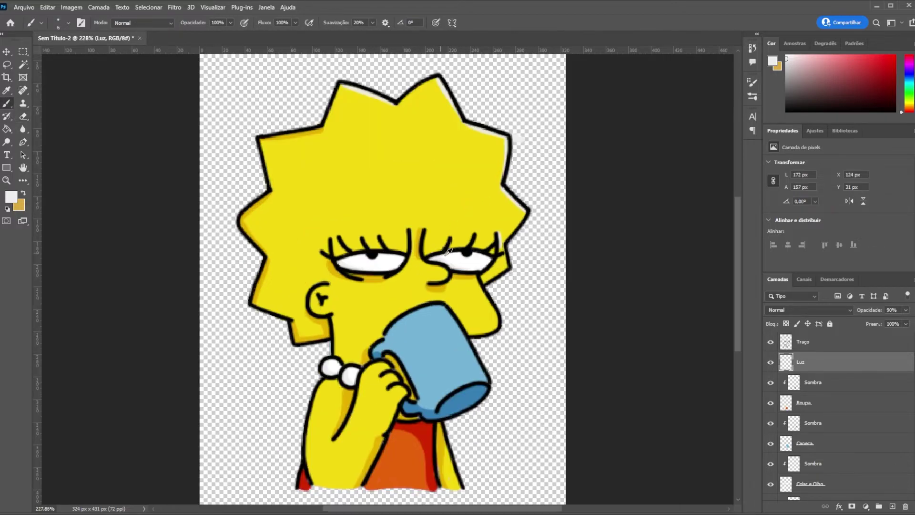
scroll(465, 251, "up", 3)
scroll(460, 252, "down", 1)
scroll(427, 251, "down", 1)
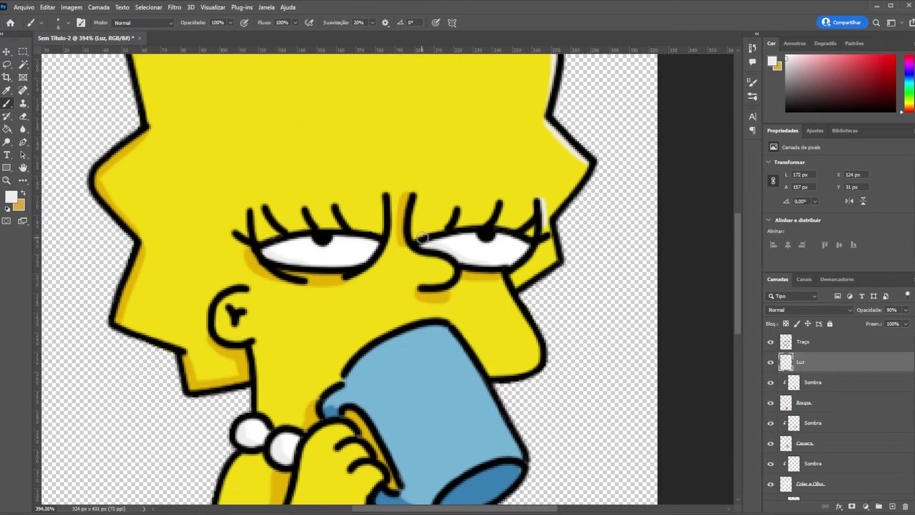
Add white highlights to the eyelashes, top of the ear, and face outline
left_click_drag(503, 203, 500, 221)
left_click_drag(411, 196, 414, 216)
left_click_drag(233, 298, 249, 295)
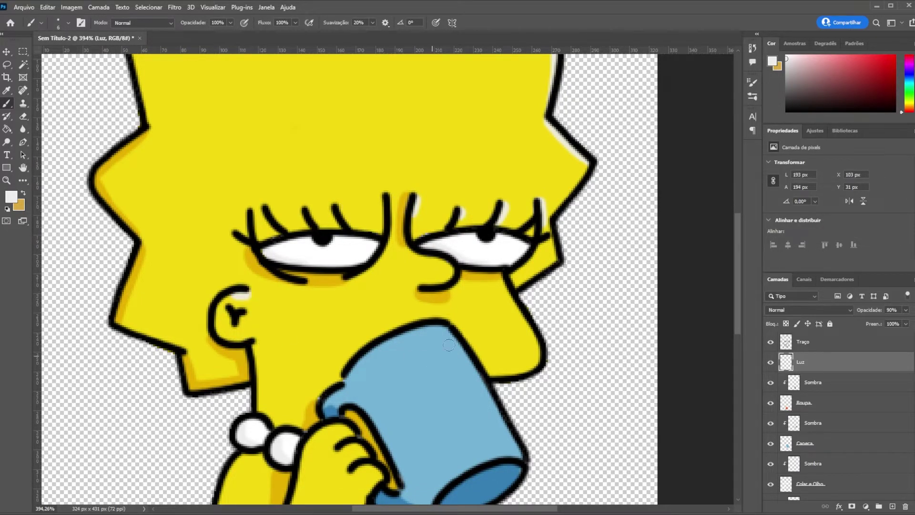
left_click_drag(437, 326, 485, 389)
left_click_drag(509, 297, 538, 346)
scroll(524, 348, "down", 5)
left_click_drag(481, 324, 522, 388)
left_click_drag(403, 261, 438, 256)
scroll(391, 405, "down", 4)
left_click_drag(329, 302, 358, 292)
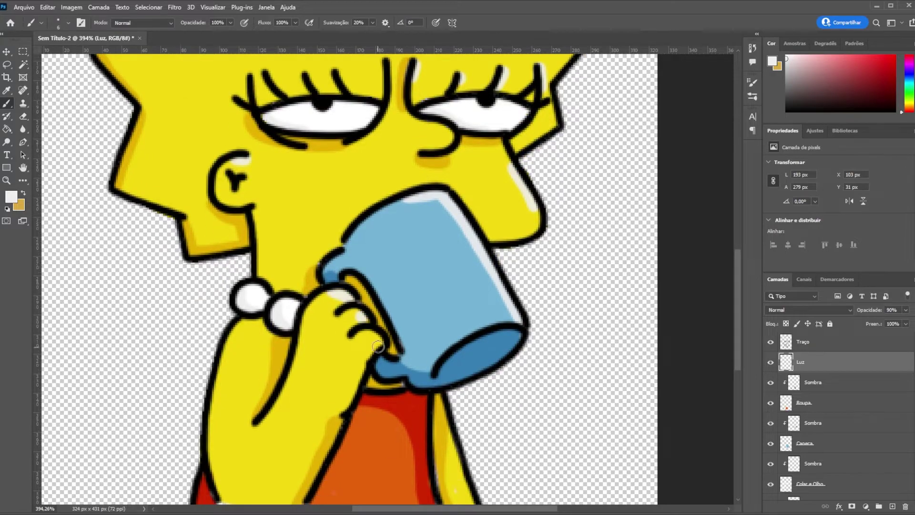
left_click_drag(361, 334, 383, 352)
left_click_drag(310, 305, 322, 293)
Paint a light white highlight stroke near the wrist
scroll(403, 397, "down", 4)
scroll(404, 397, "down", 3)
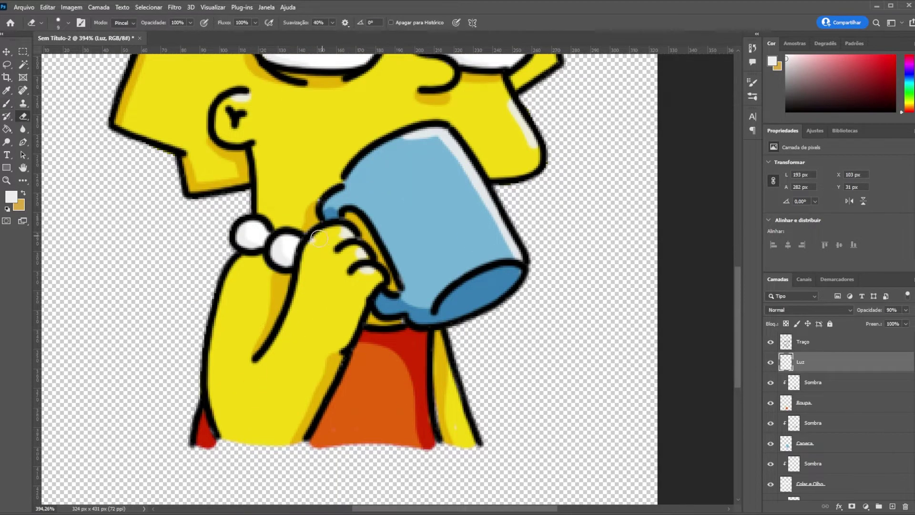
scroll(404, 397, "down", 3)
scroll(508, 228, "up", 2)
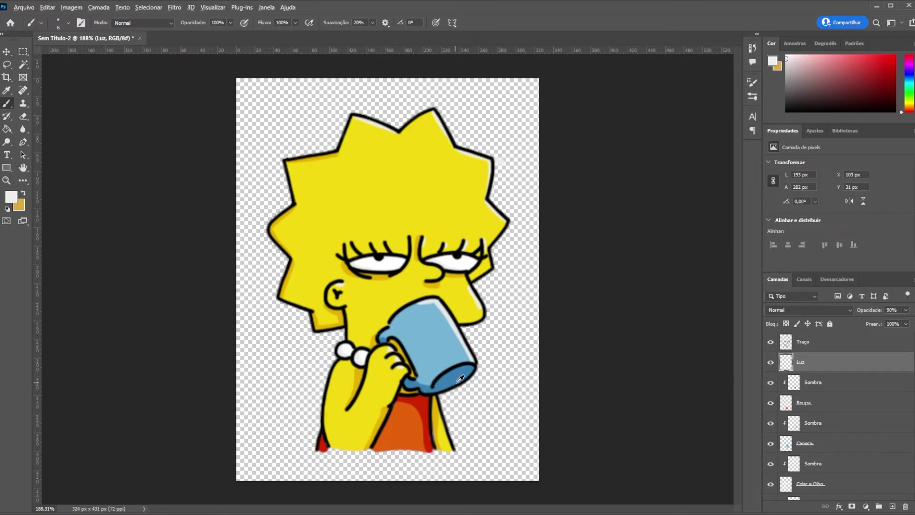
scroll(428, 376, "up", 2)
scroll(428, 365, "down", 1)
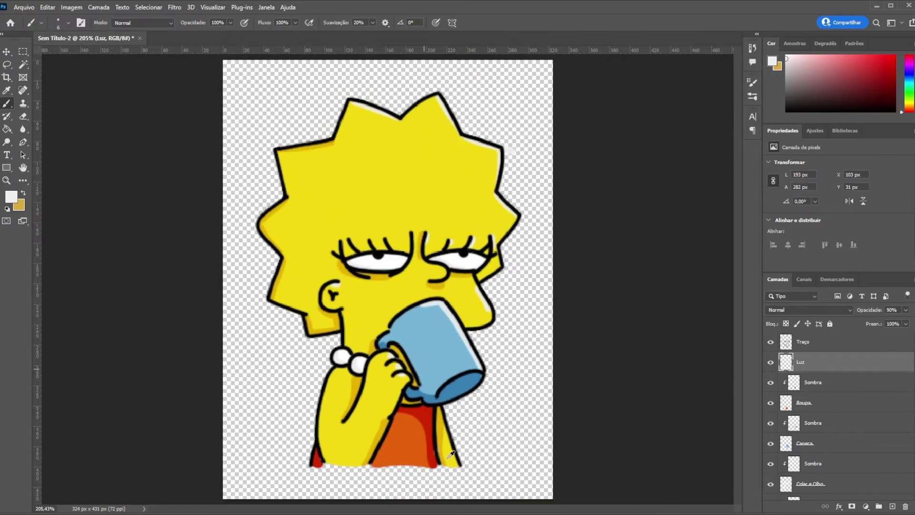
left_click_drag(395, 399, 387, 426)
Undo the stray wrist stroke and nudge the original reference layer Camada 1 slightly left
key("ctrl+z")
scroll(477, 293, "down", 1)
scroll(477, 293, "up", 2)
scroll(474, 294, "up", 1)
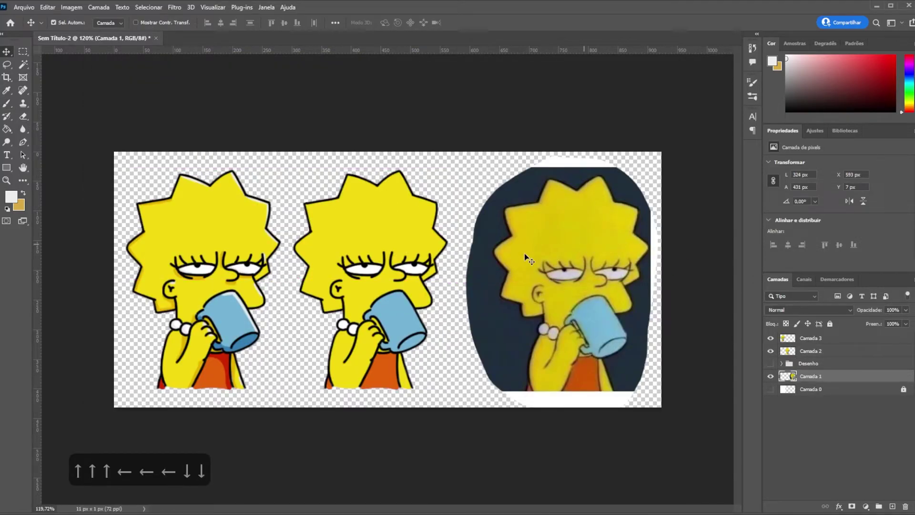
left_click_drag(582, 259, 578, 262)
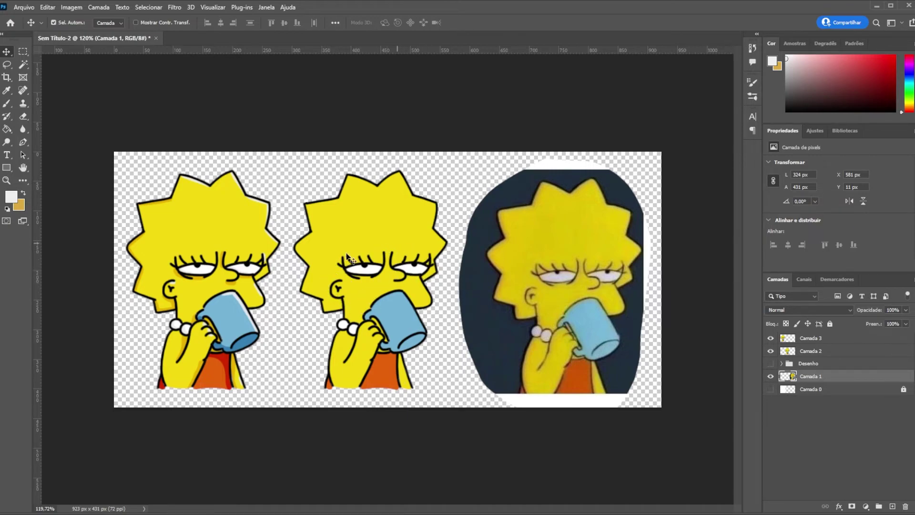
left_click(7, 104)
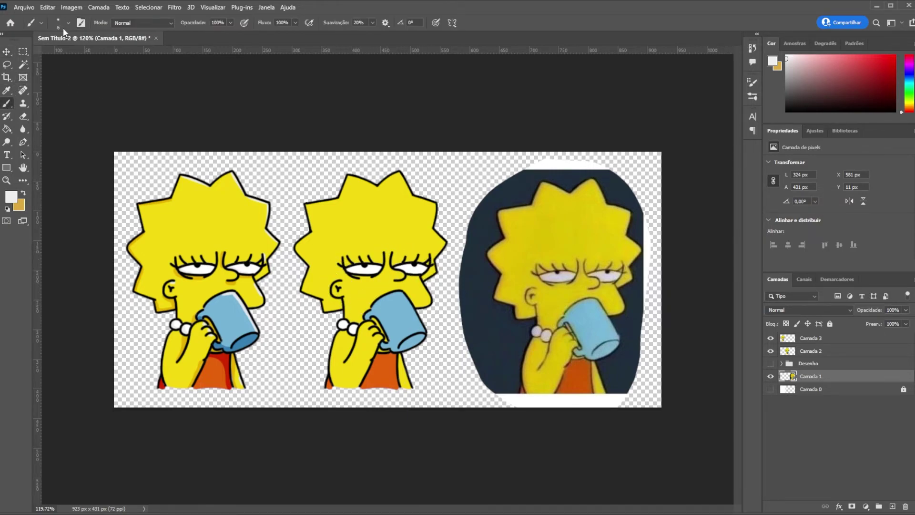
left_click(69, 23)
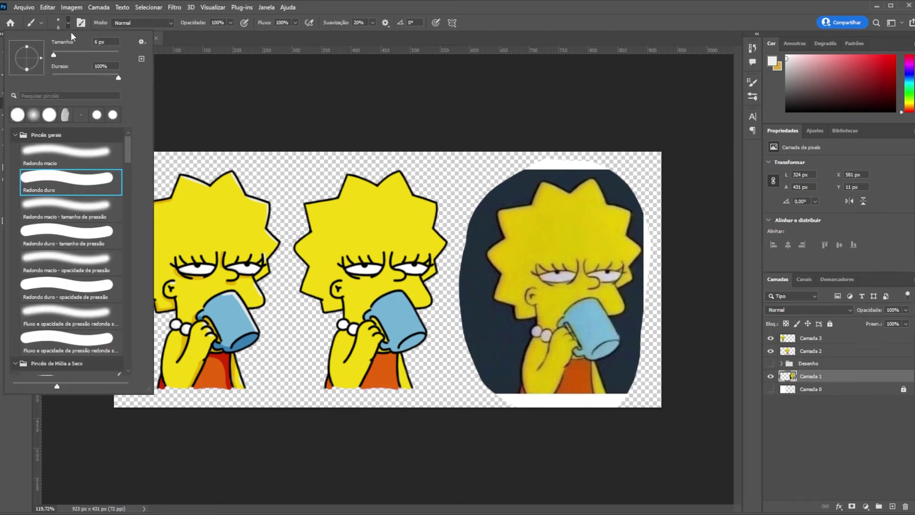
left_click(227, 39)
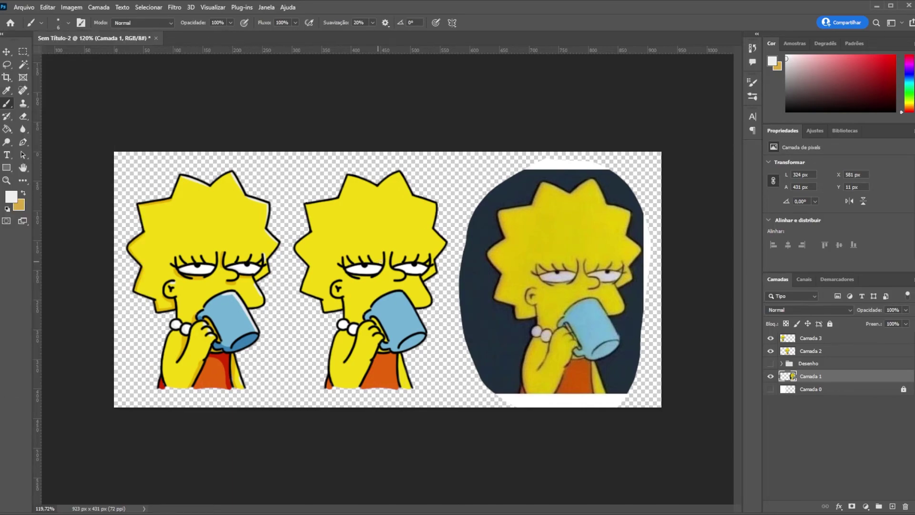